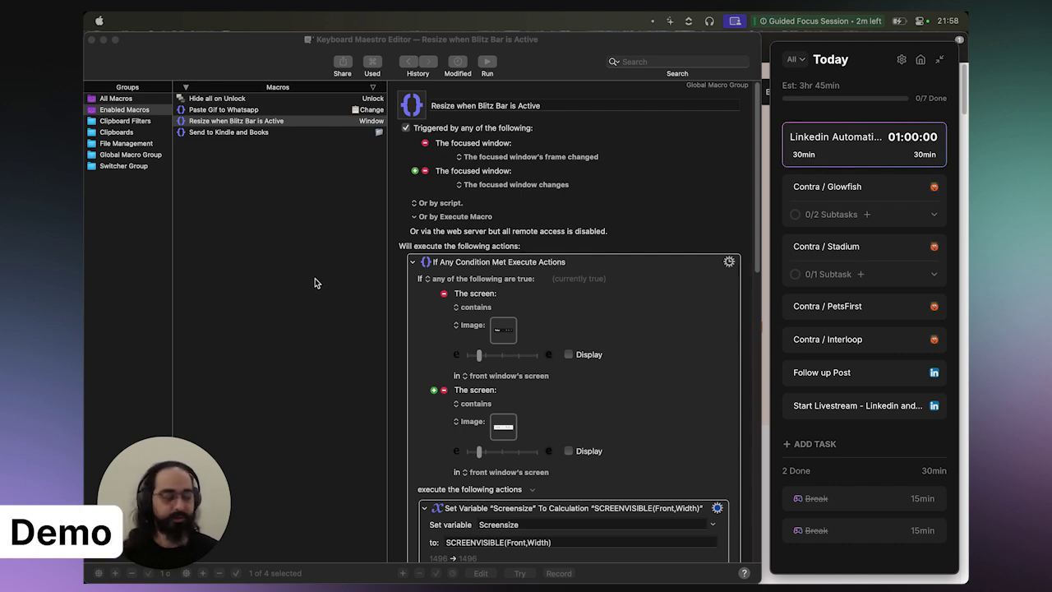
Step: Disable the "Resize when Blitz Bar is Active" macro
mouse_move(884, 113)
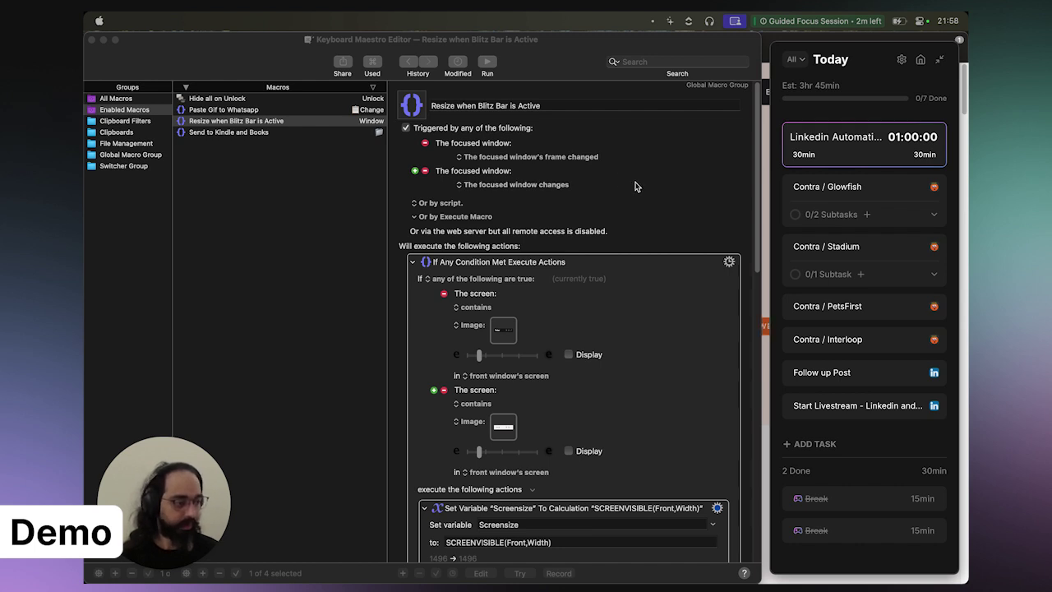
scroll(568, 316, "down", 5)
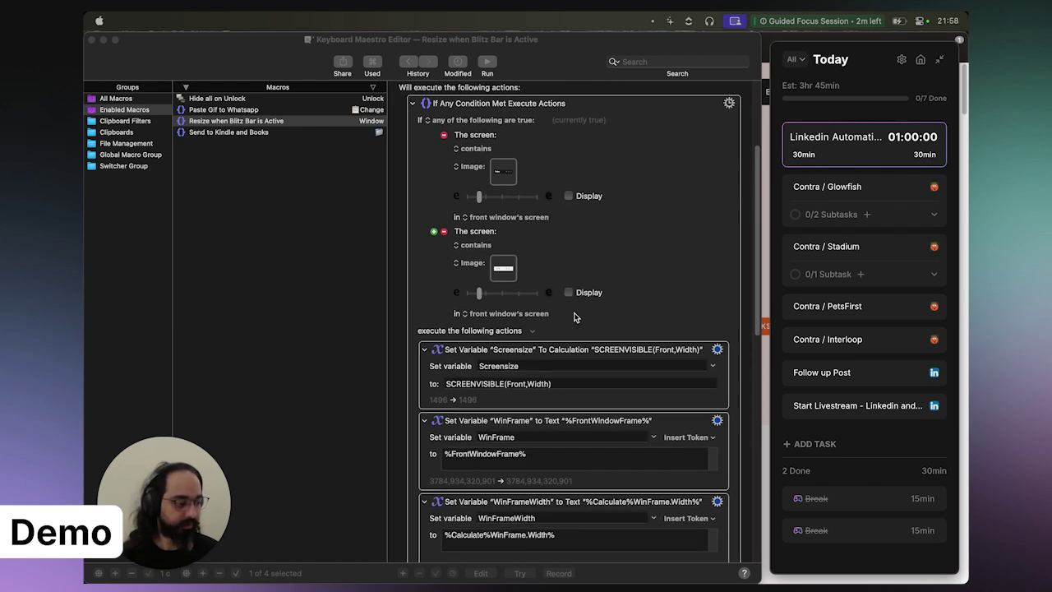
scroll(573, 317, "up", 5)
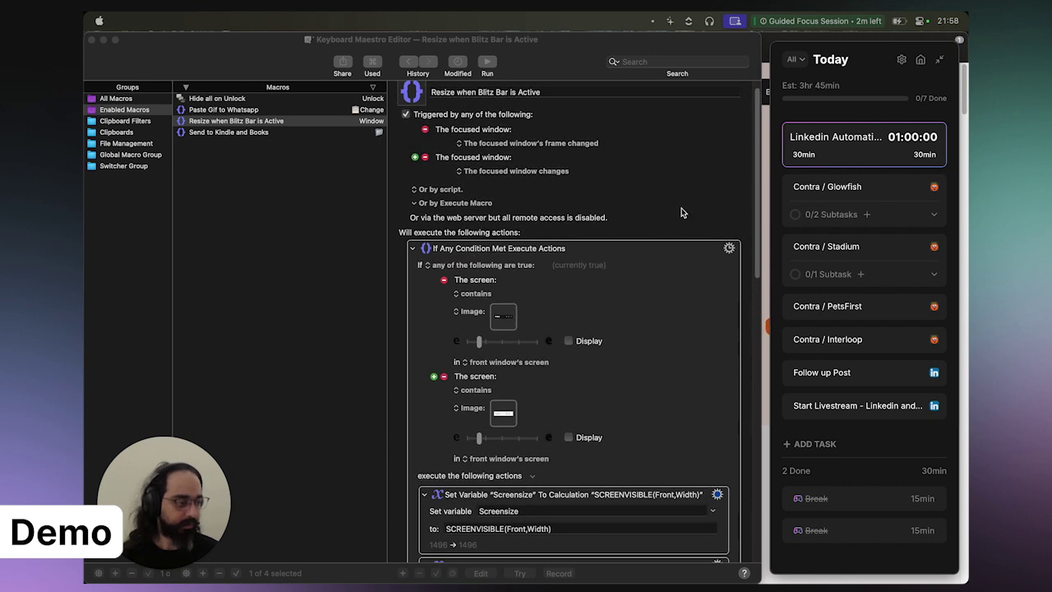
right_click(238, 121)
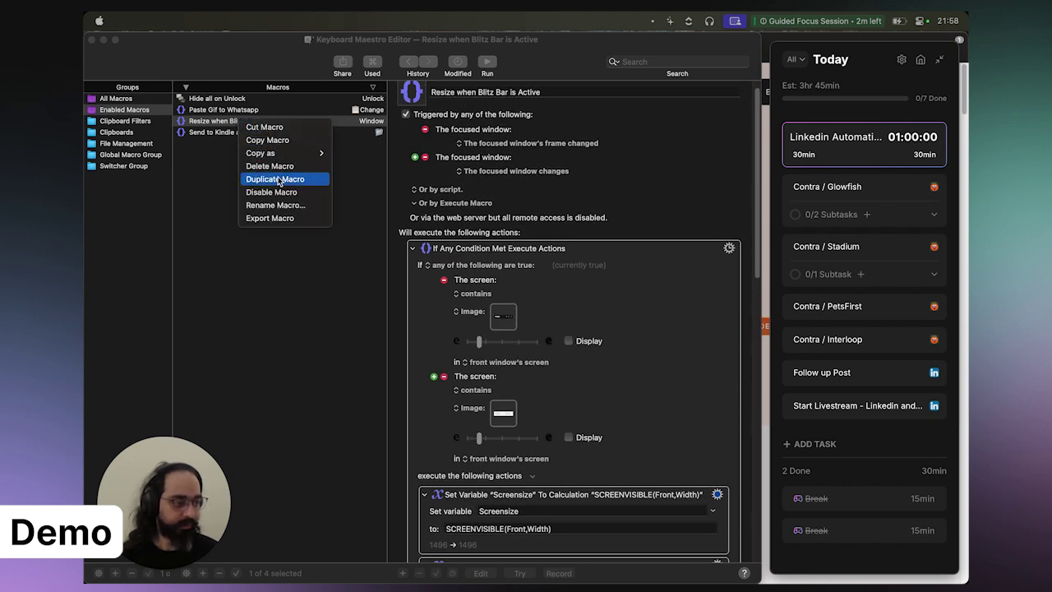
left_click(276, 191)
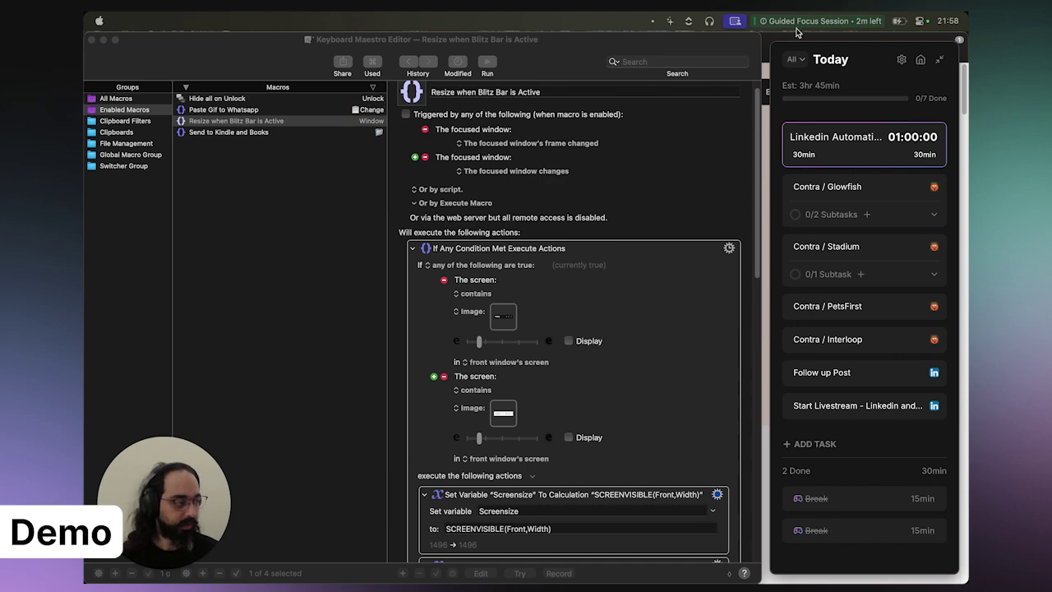
Step: Switch to Safari and narrow its window by hand so that it clears the Blitzit task panel
left_click(768, 38)
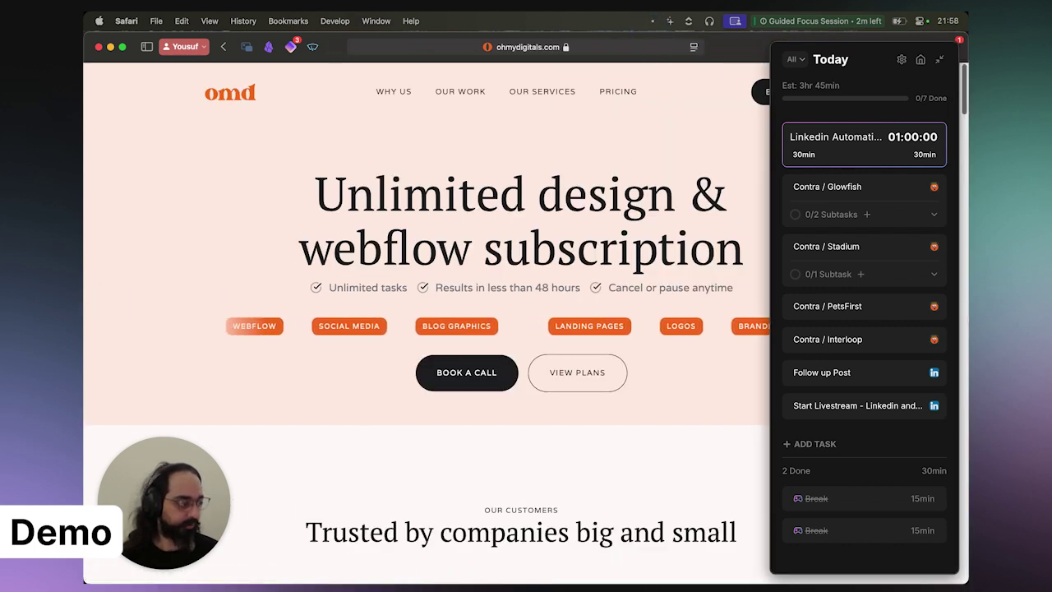
mouse_move(769, 235)
left_mouse_down()
mouse_move(735, 242)
mouse_move(756, 230)
left_mouse_up()
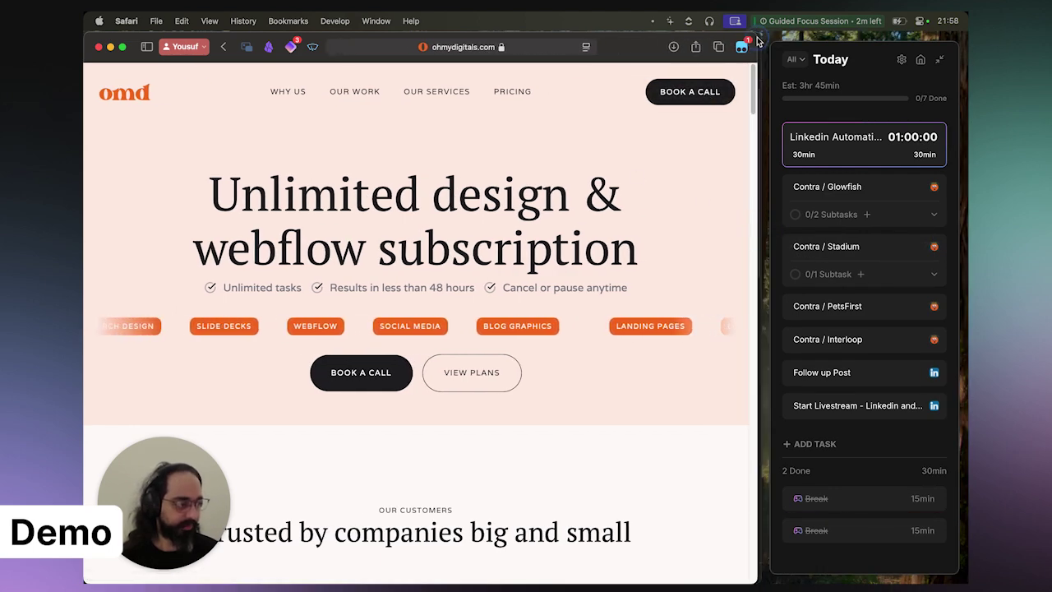
Step: Return to Keyboard Maestro and enable the "Resize when Blitz Bar is Active" macro again
left_click(633, 568)
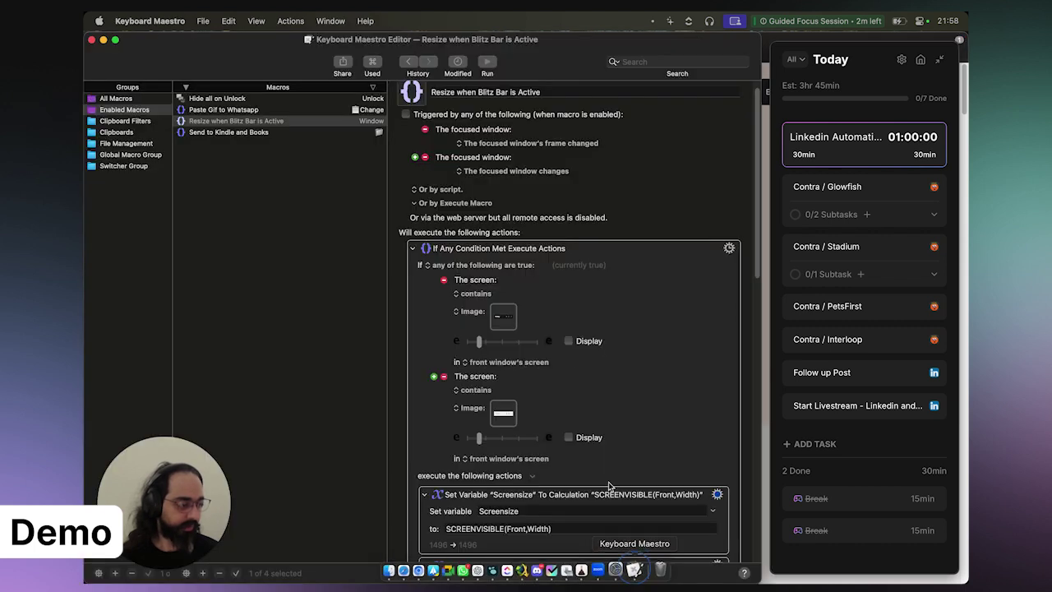
right_click(289, 121)
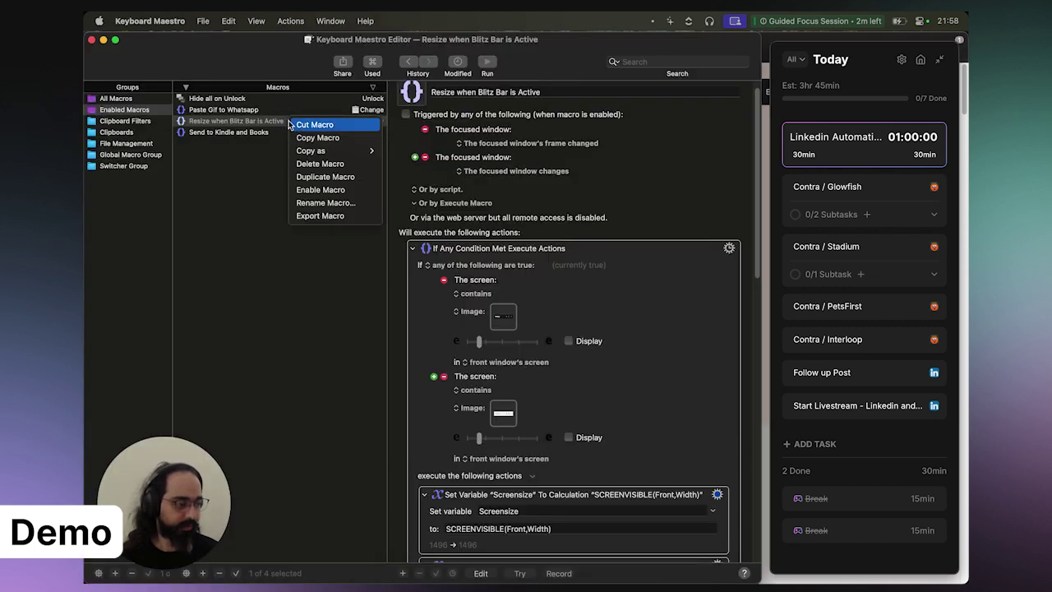
left_click(312, 190)
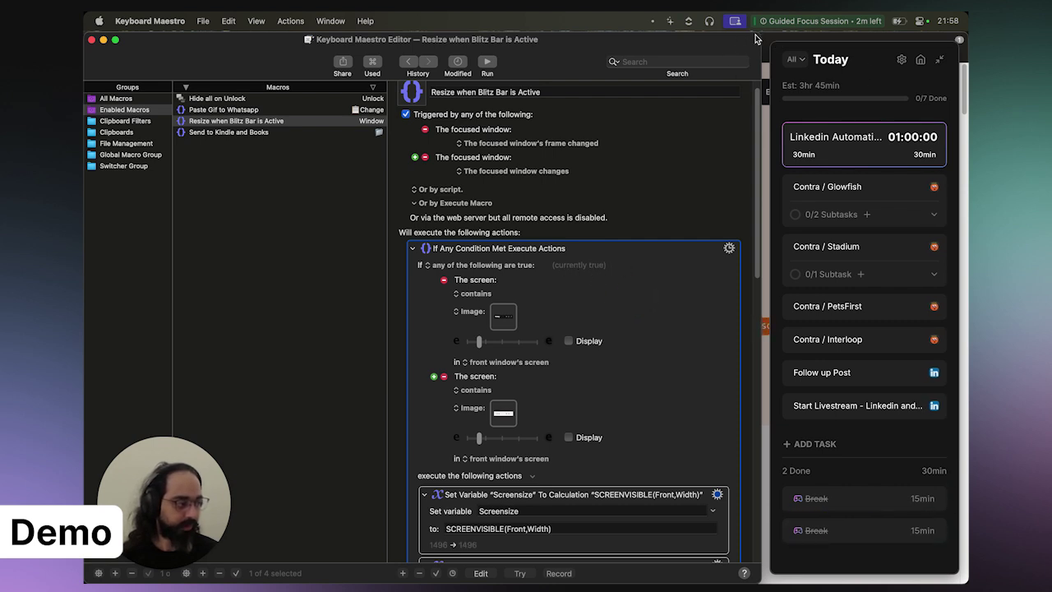
Step: Switch to Safari and test the enabled macro by fitting the browser window beside the Blitzit panel
mouse_move(457, 577)
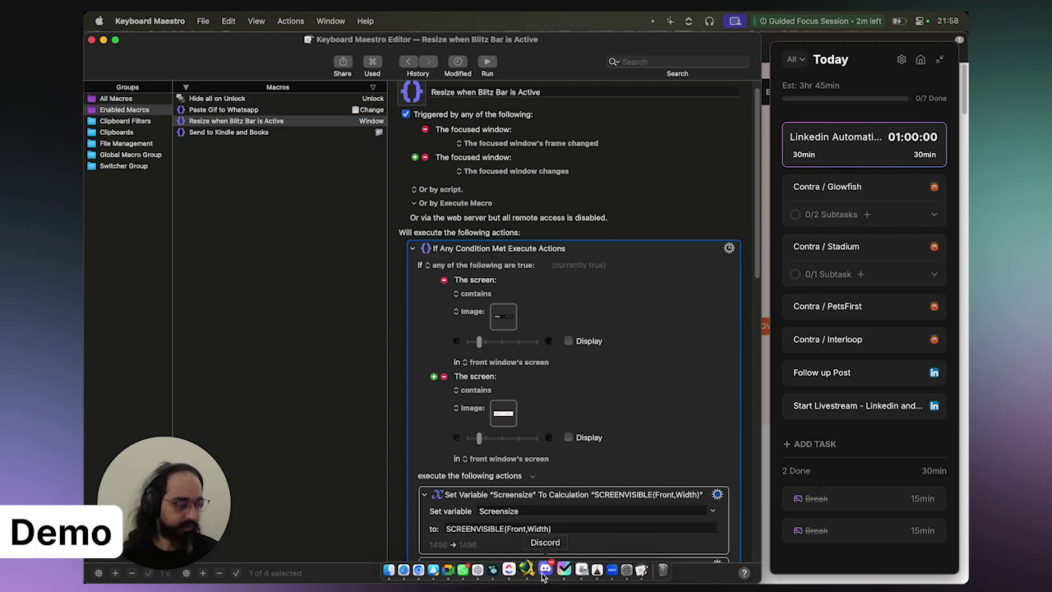
left_click(404, 570)
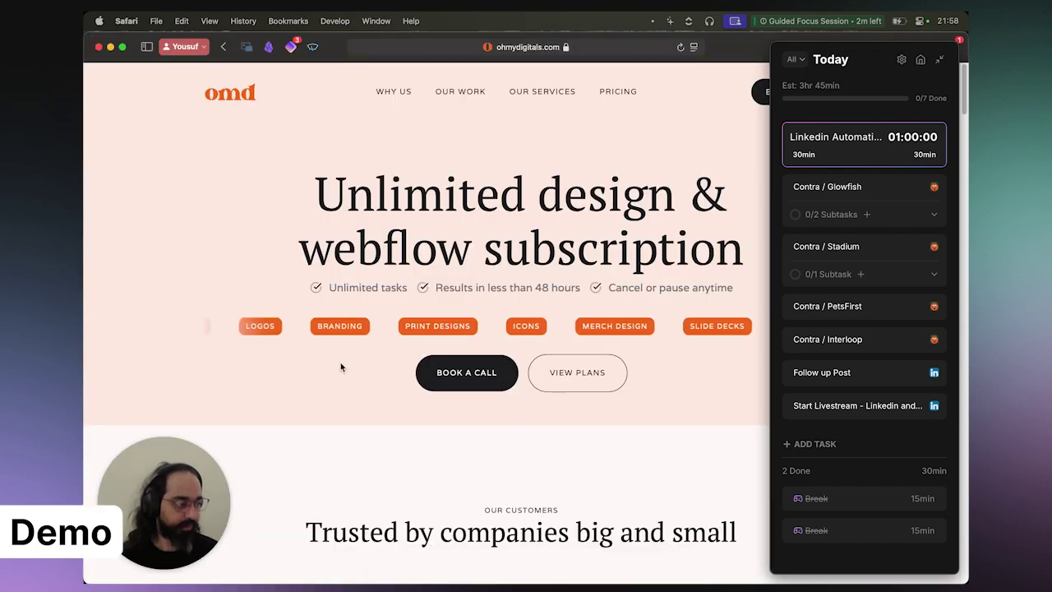
key("ctrl+alt+Left")
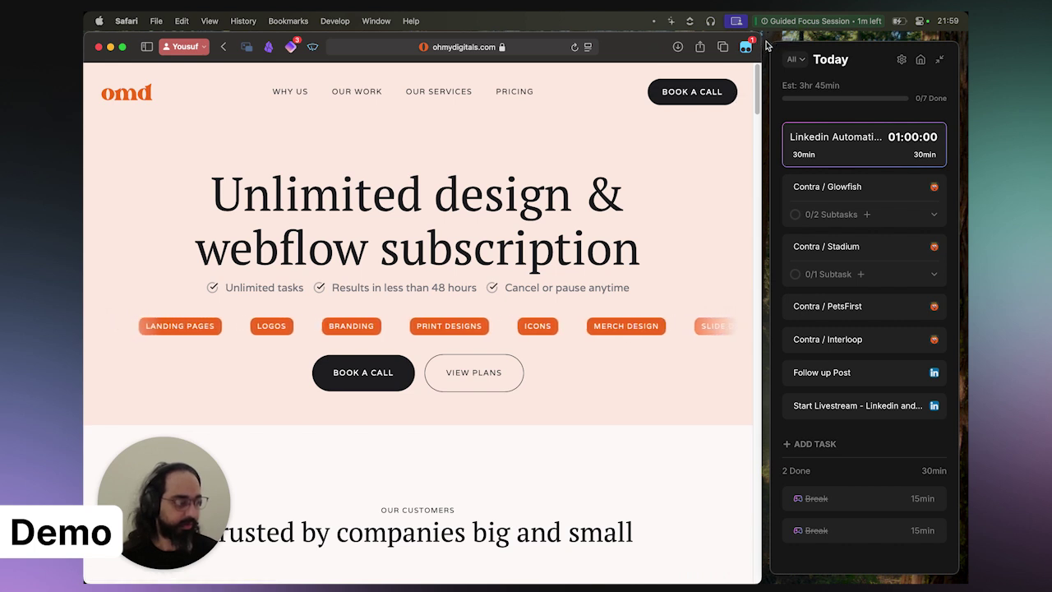
Step: Switch to Keyboard Maestro and maximize its editor window to test the automatic resize beside the Blitzit panel
mouse_move(561, 575)
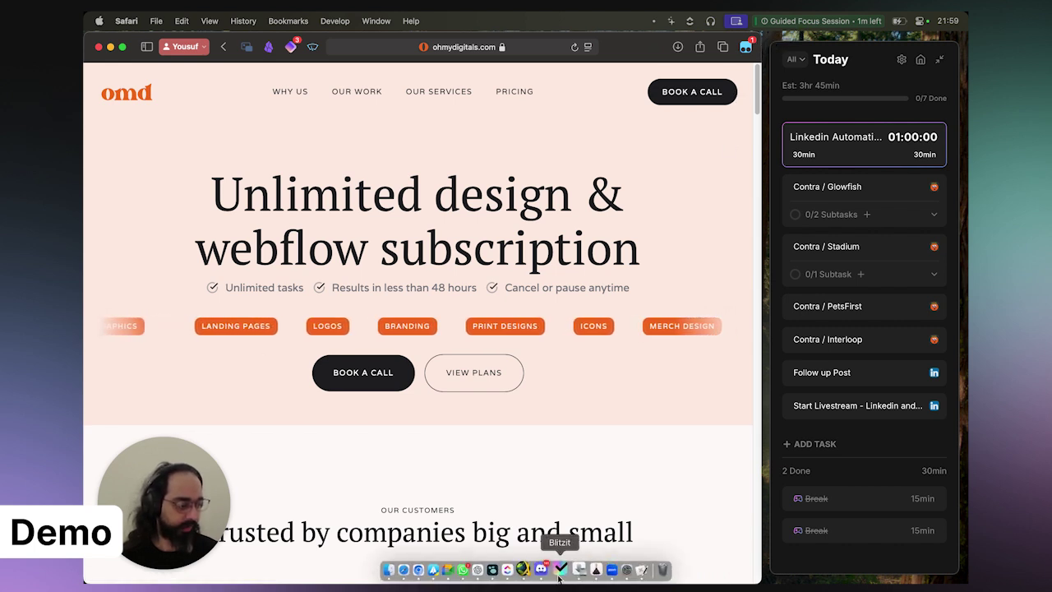
left_click(671, 393)
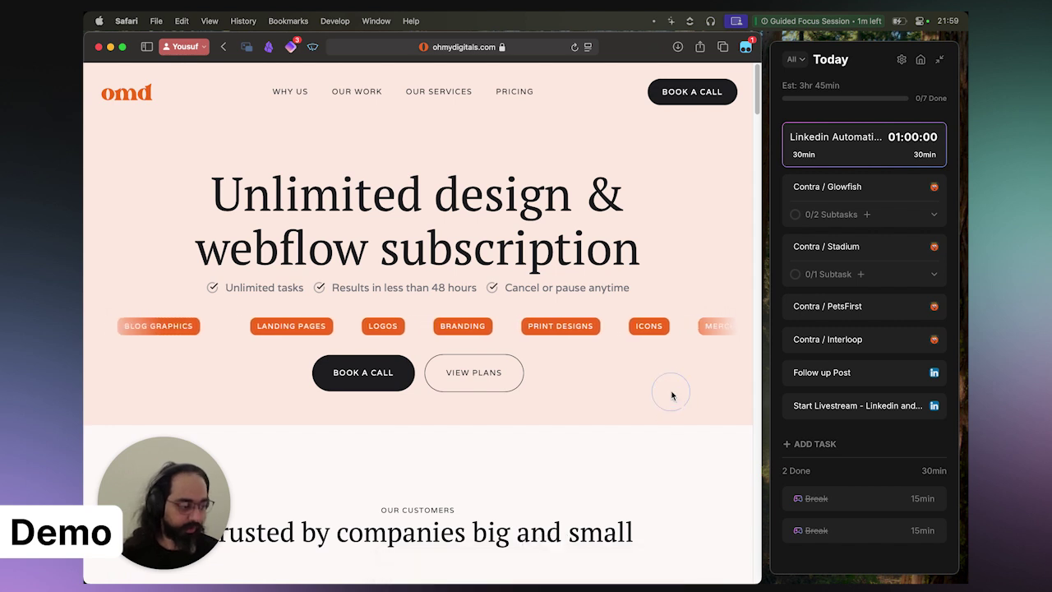
mouse_move(587, 576)
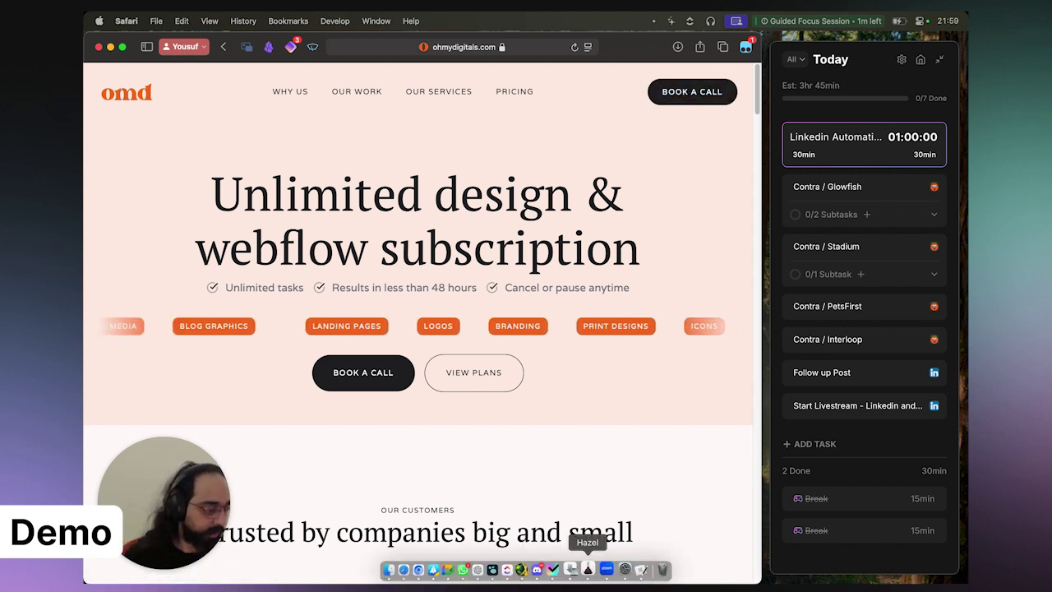
left_click(625, 570)
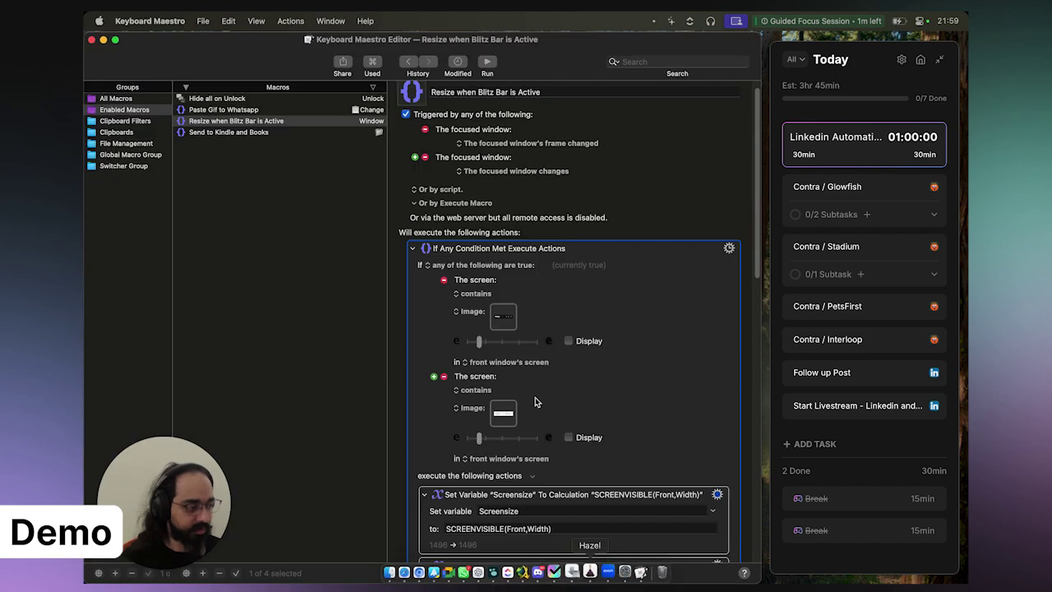
double_click(553, 41)
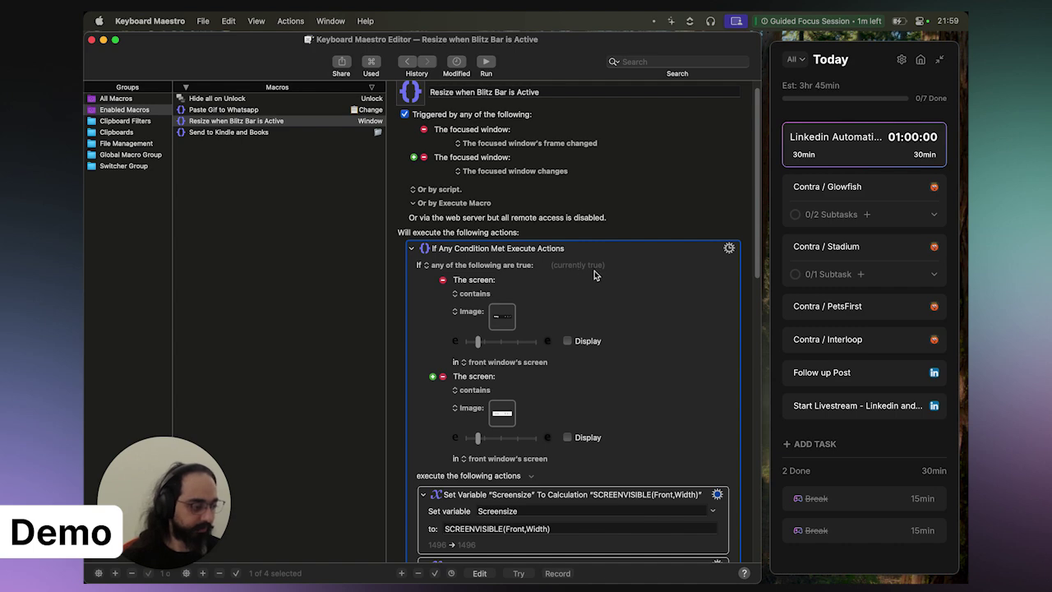
Step: Review the macro's Move and Resize actions and set the Blitz Panel Side to Left in the Blitzit preferences
scroll(594, 271, "down", 1)
scroll(595, 272, "down", 4)
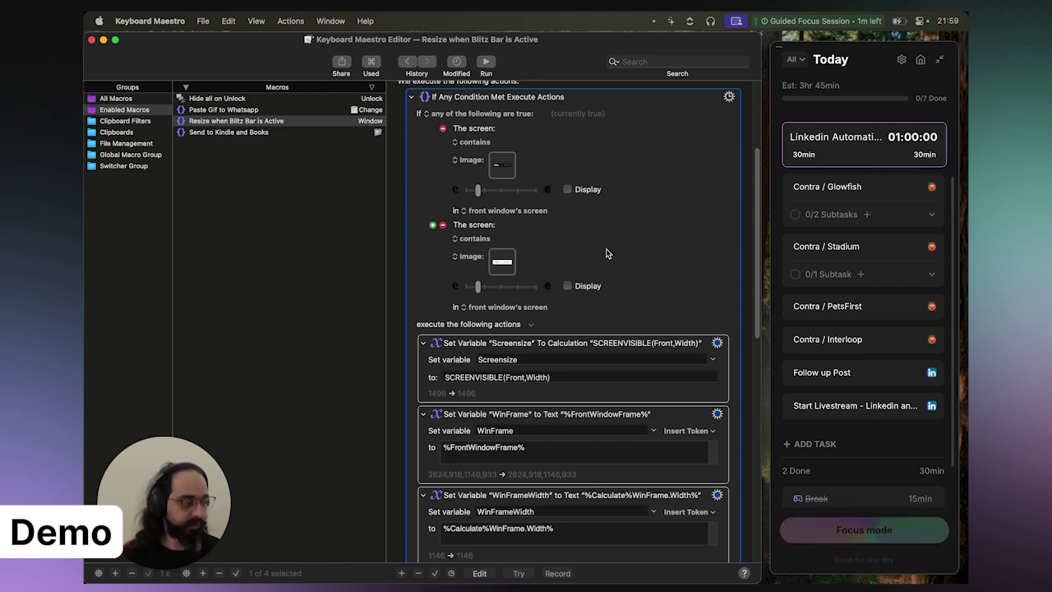
scroll(639, 237, "down", 10)
scroll(639, 237, "down", 2)
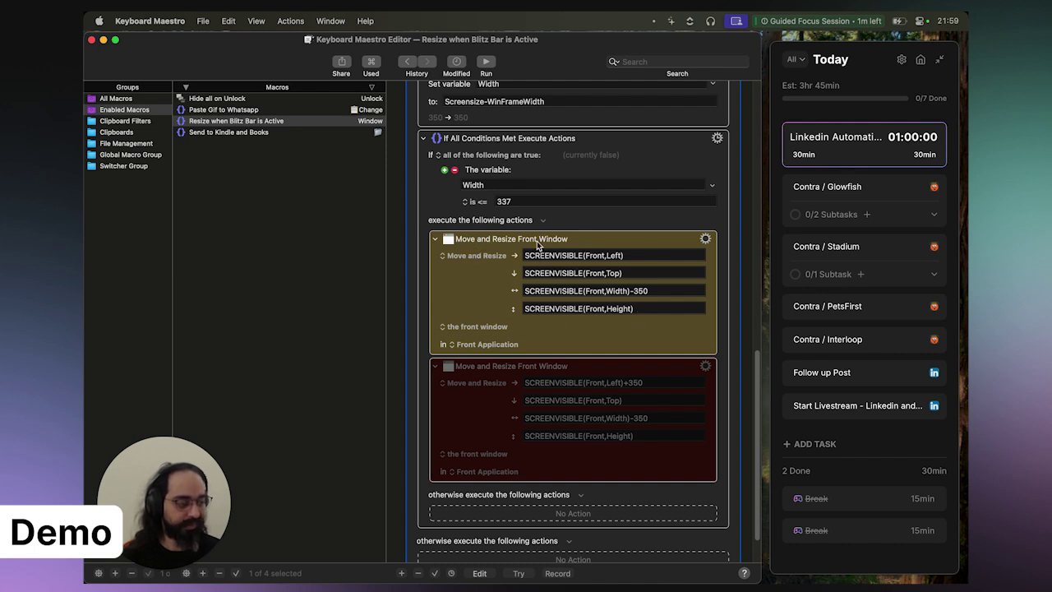
left_click(901, 60)
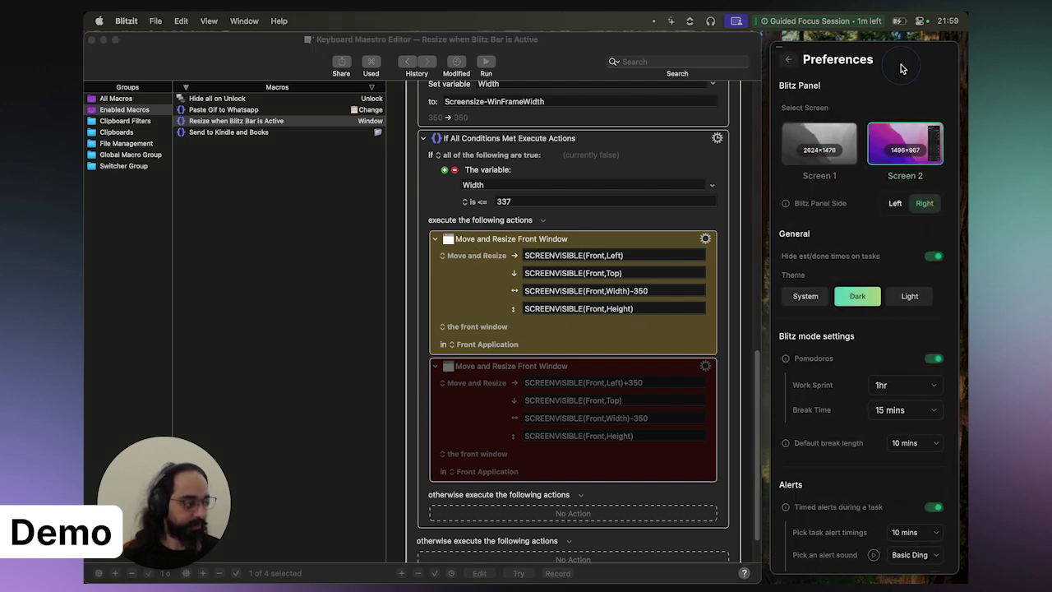
left_click(898, 203)
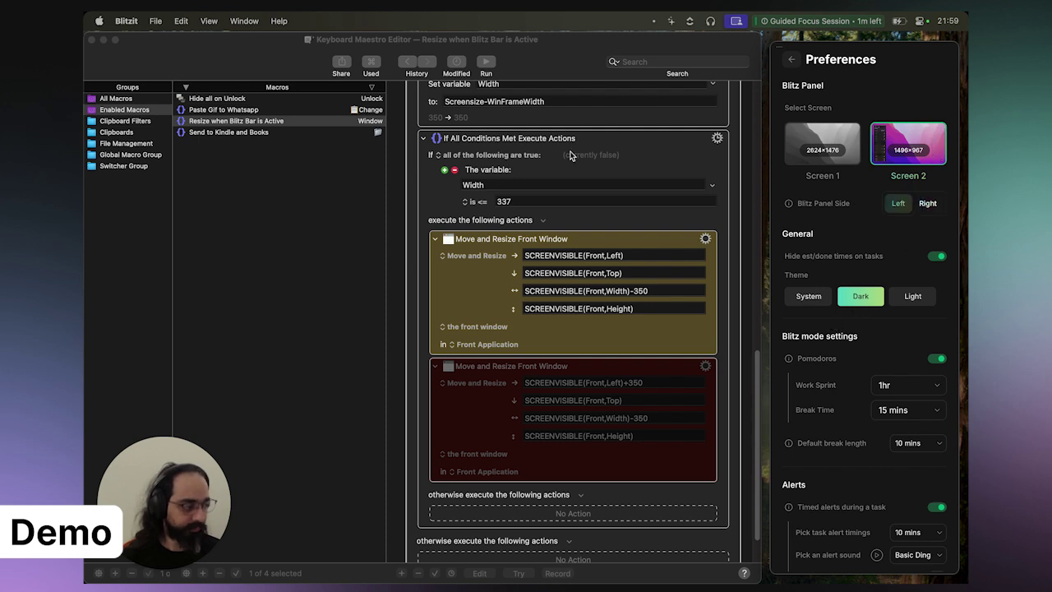
Step: Disable the yellow Move and Resize Front Window action and enable the red one that uses SCREENVISIBLE(Front,Left)+350
left_click(290, 200)
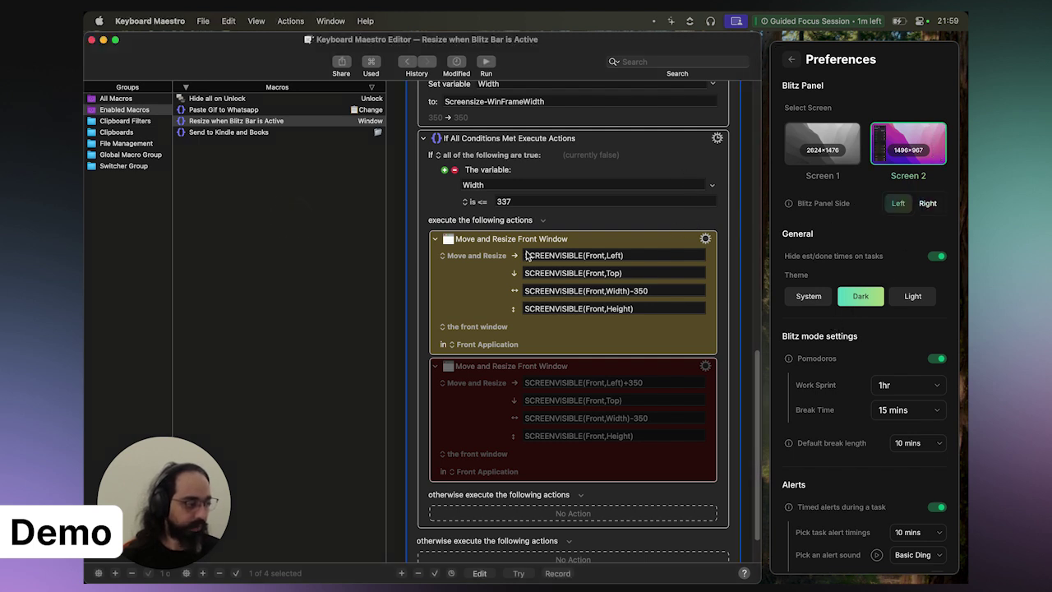
right_click(574, 241)
left_click(613, 260)
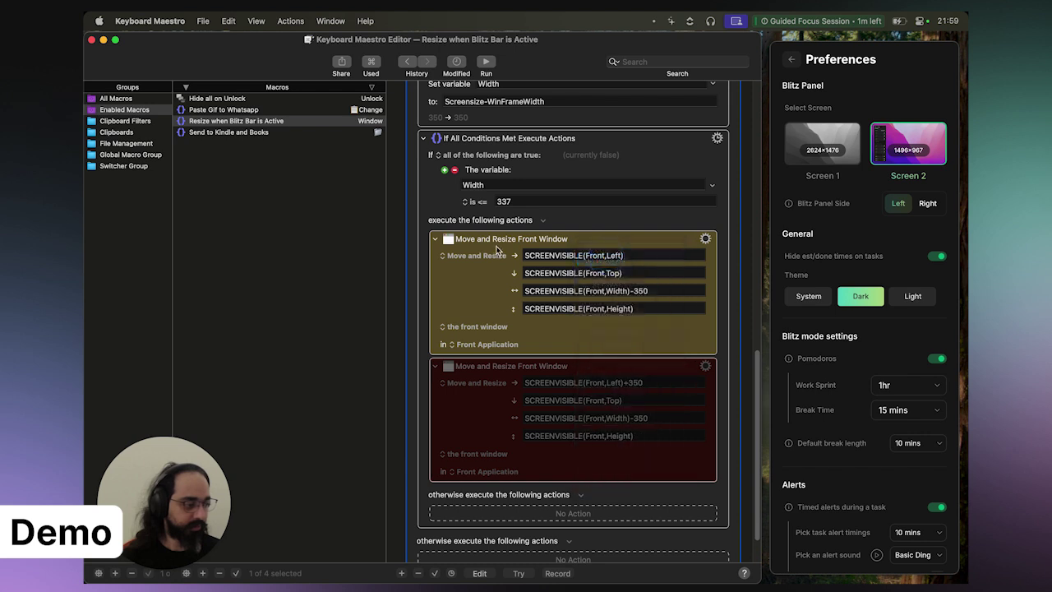
right_click(513, 370)
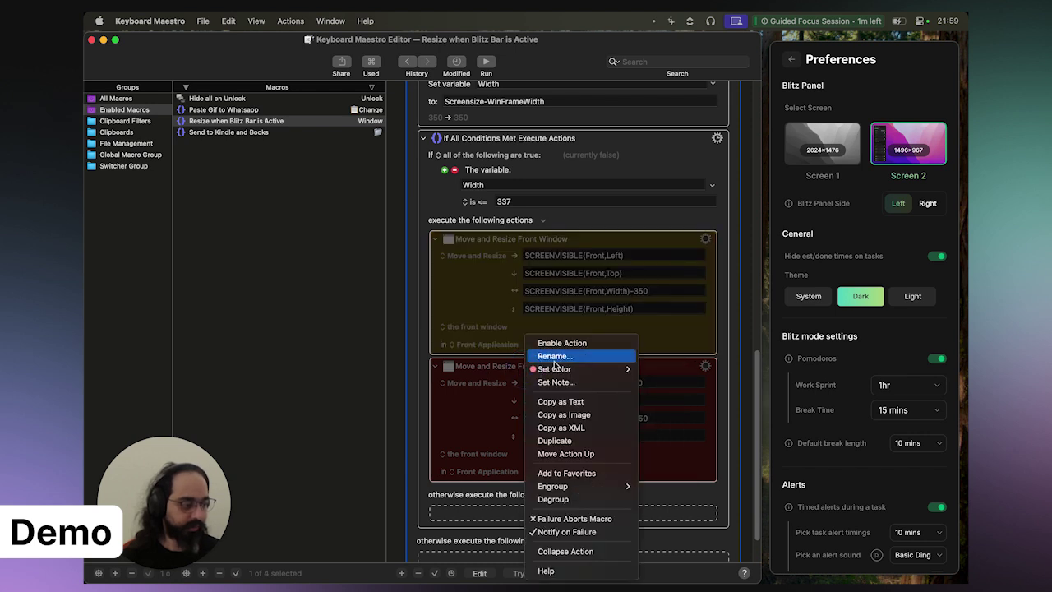
left_click(567, 344)
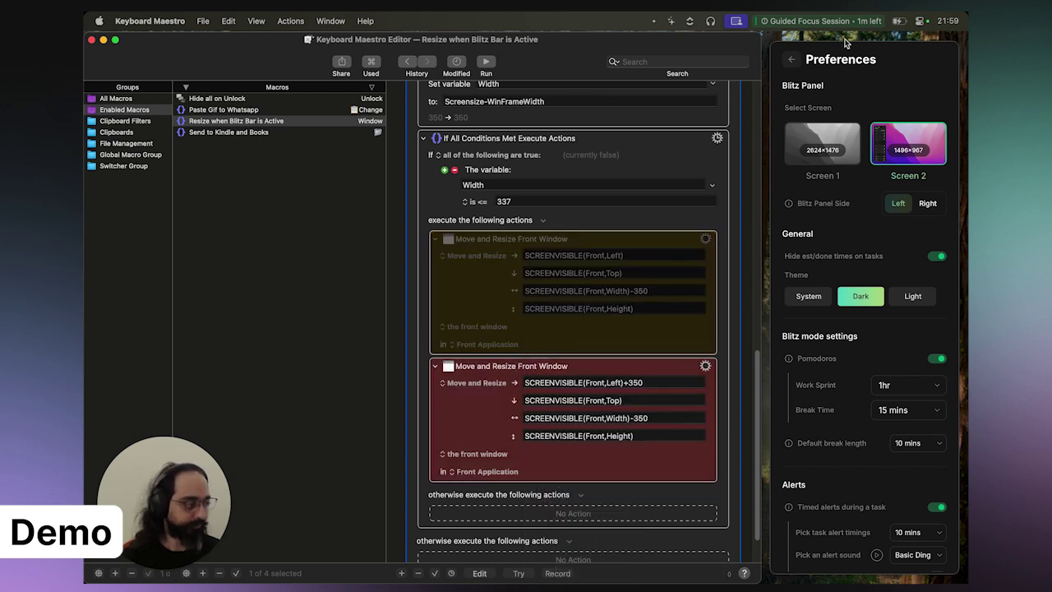
Step: Leave the Blitzit preferences and maximize the Keyboard Maestro editor window to test the resize with the panel on the left side
left_click(792, 61)
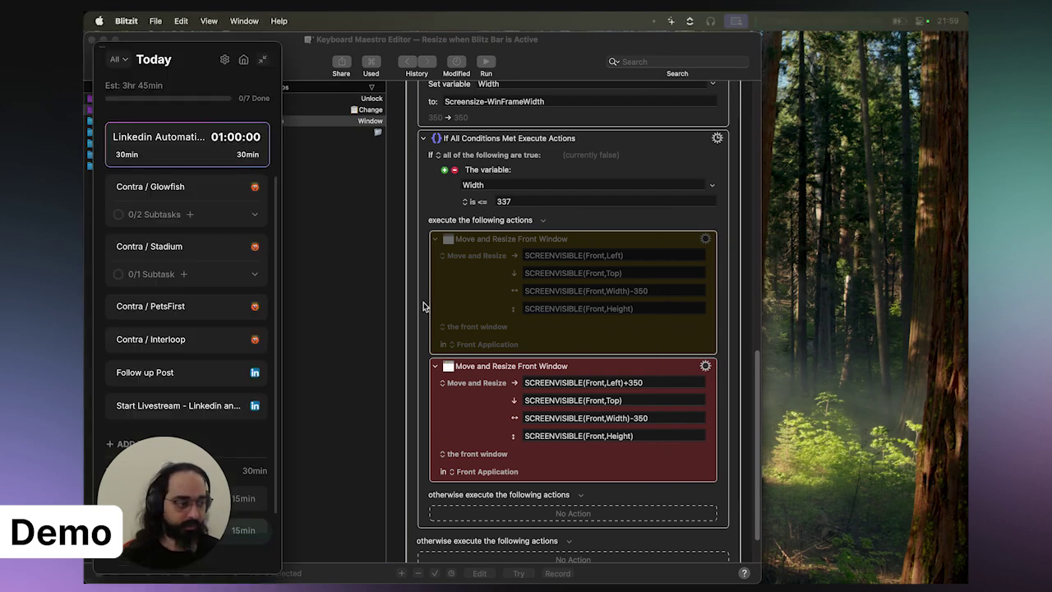
left_click(340, 241)
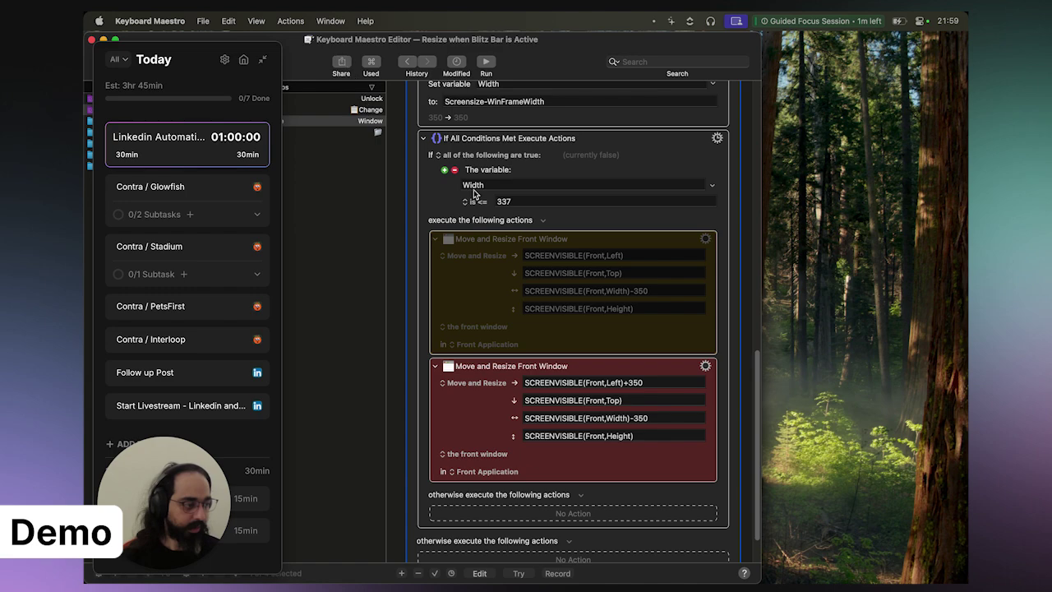
scroll(585, 203, "up", 10)
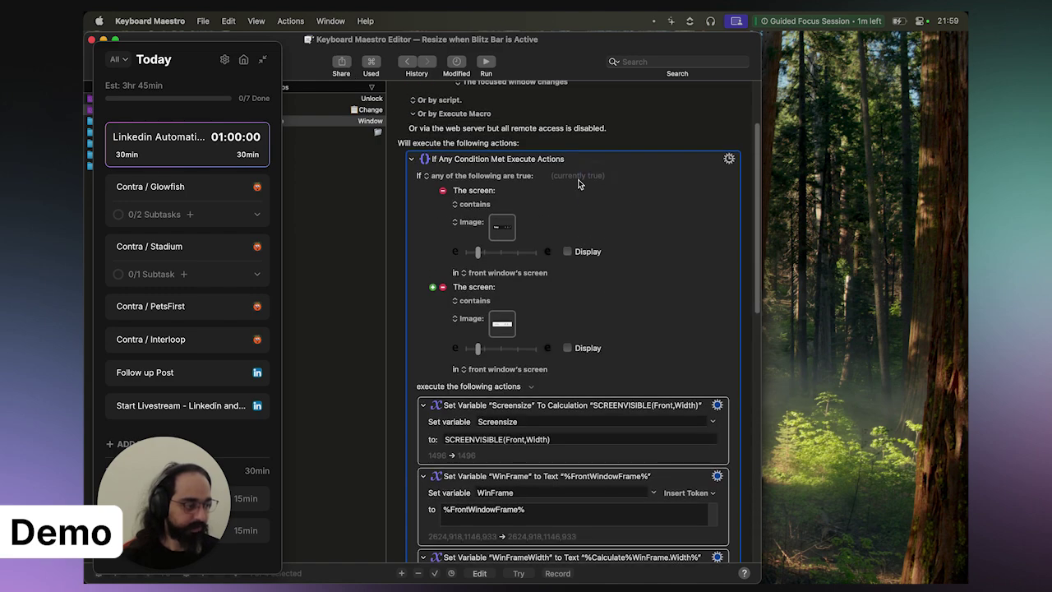
scroll(557, 183, "down", 10)
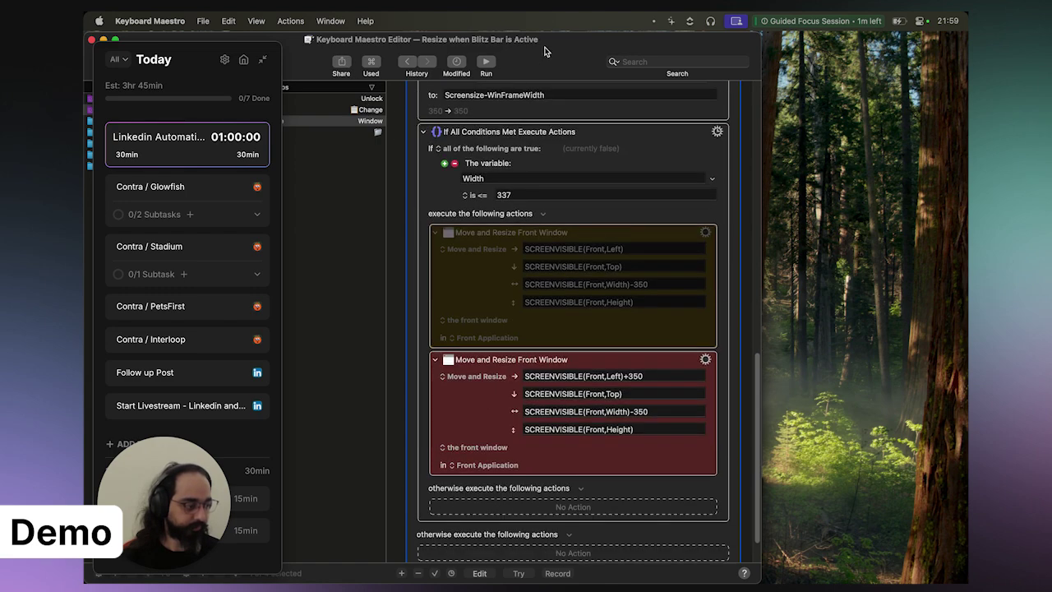
double_click(543, 52)
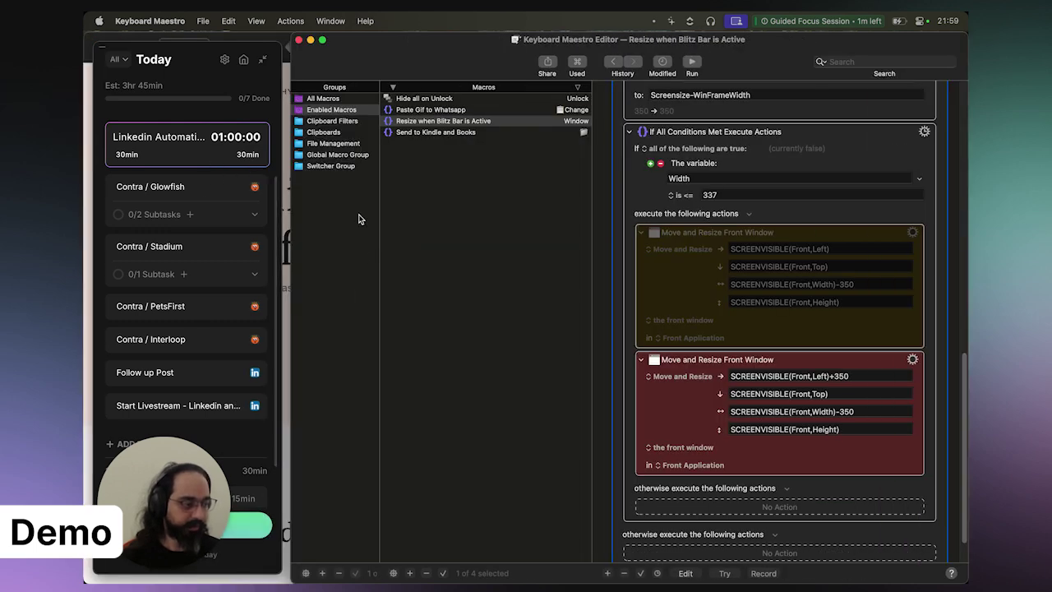
Step: Bring Safari to the front and maximize its window to test the resize beside the left-side panel
left_click(273, 39)
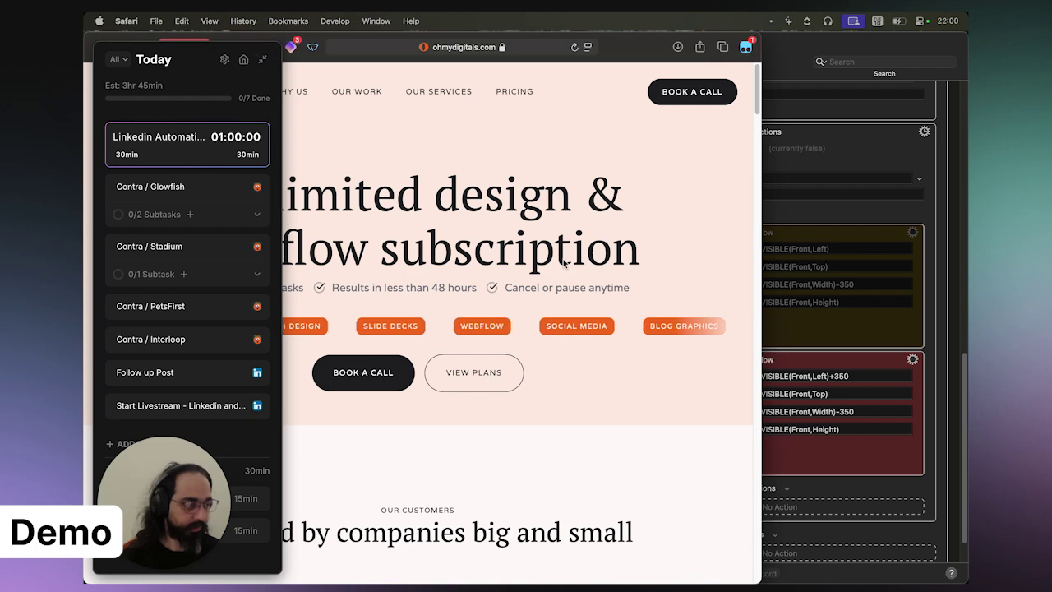
double_click(757, 37)
key("ctrl+alt+Return")
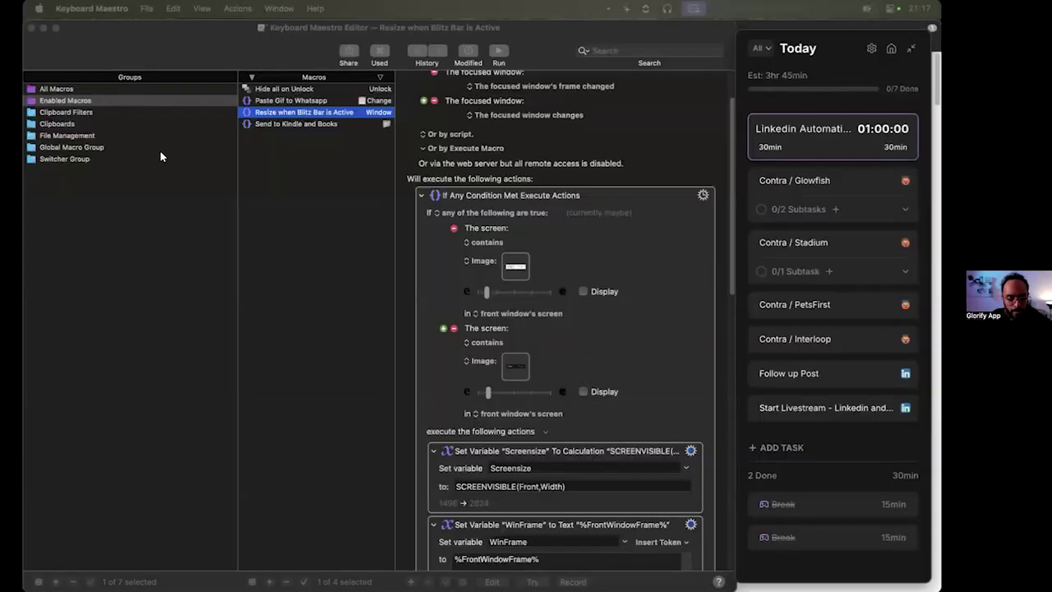
Step: Select the white reference image in the macro's first "The screen contains" condition
left_click(316, 202)
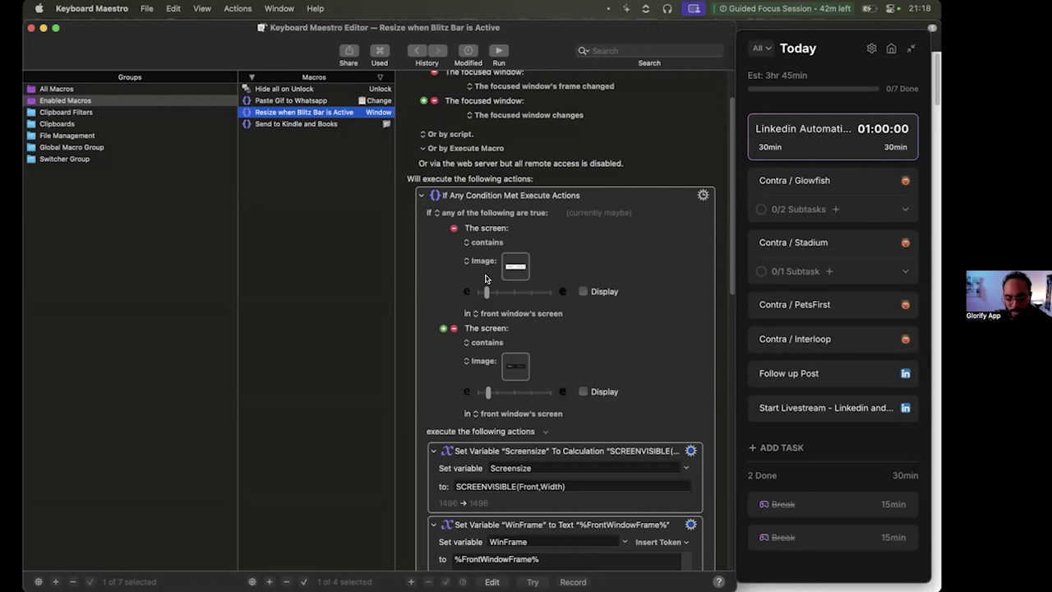
left_click(517, 266)
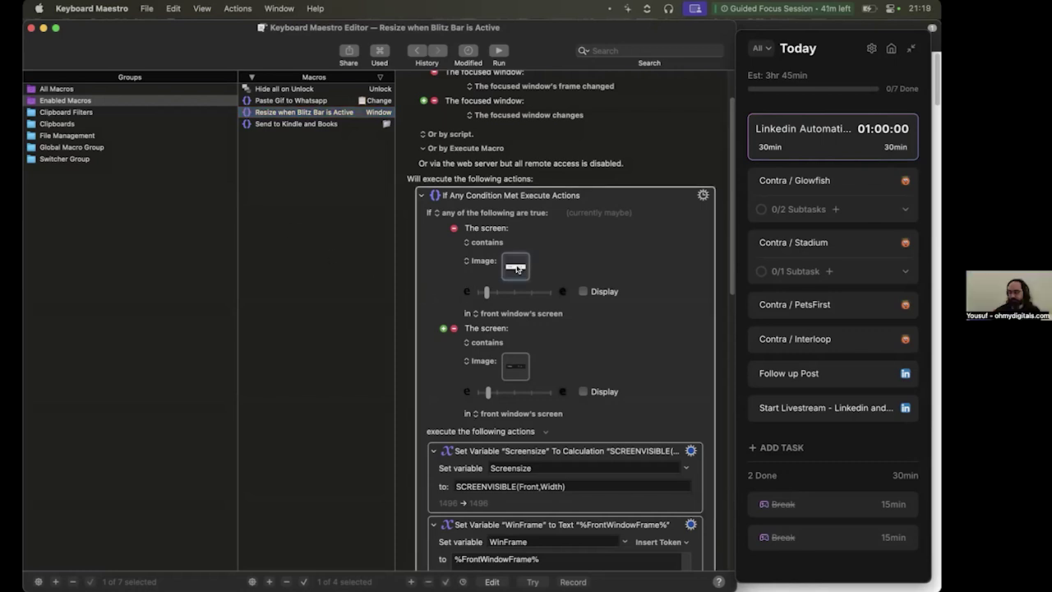
Step: View the white "Today" reference image of the first screen condition enlarged, and close the preview
double_click(516, 267)
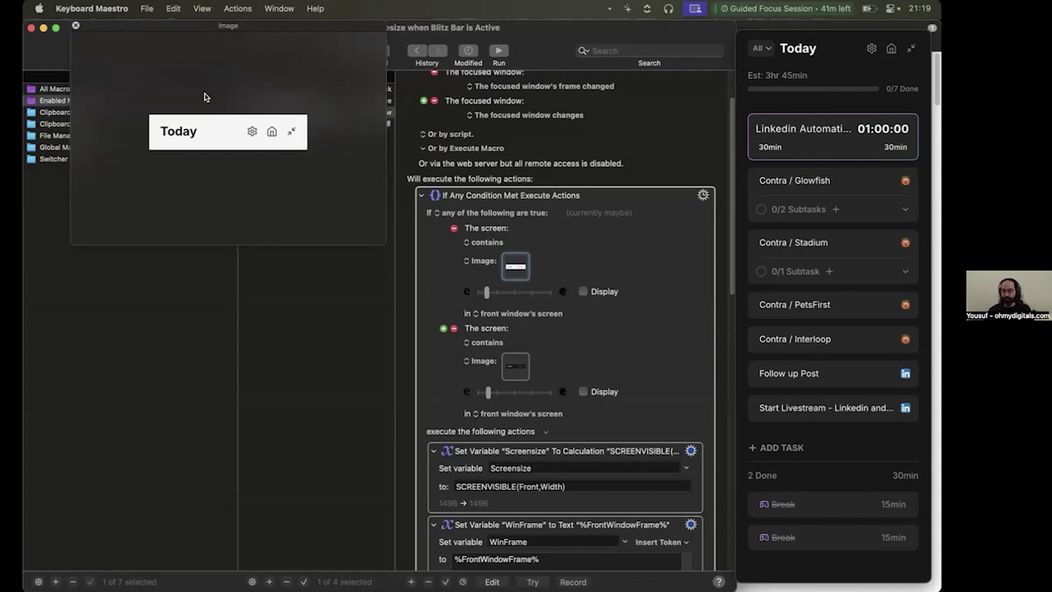
left_click(76, 25)
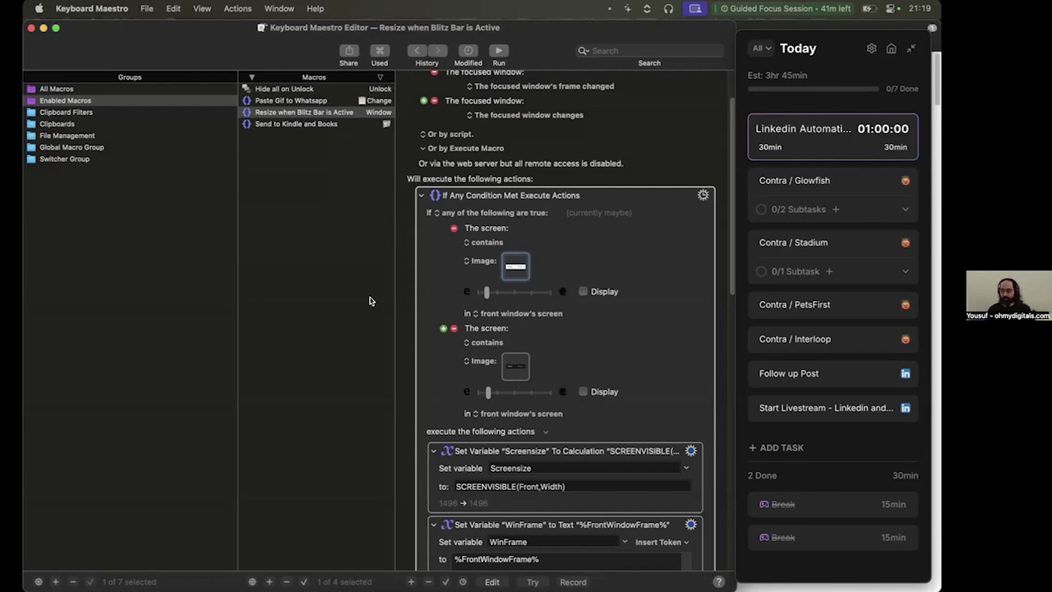
Step: Open the Send to Kindle and Books macro and review its folder trigger, epub extension condition, and file move, reveal and Share actions
left_click(326, 124)
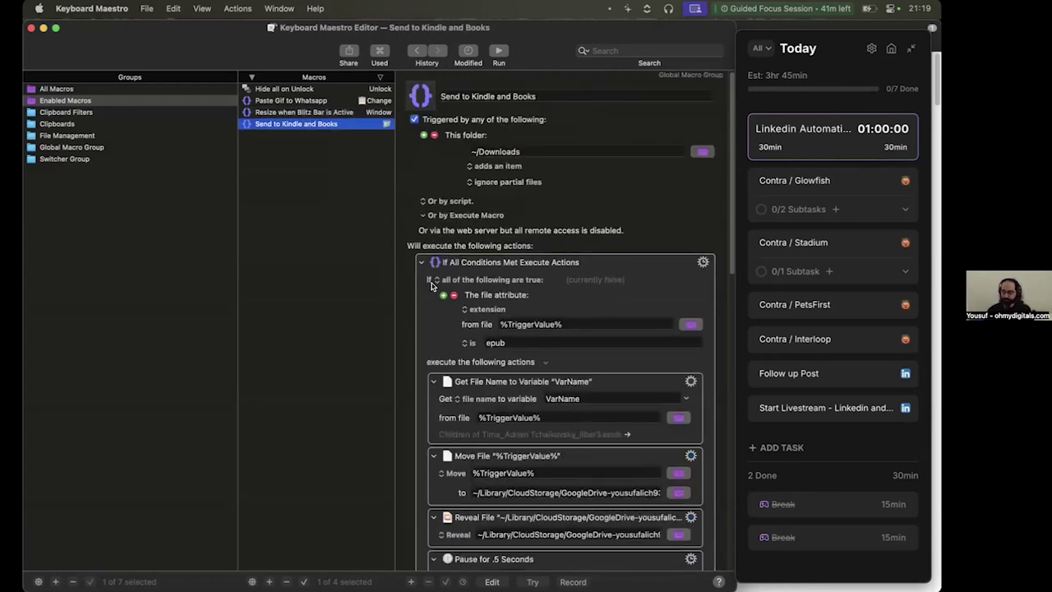
scroll(429, 305, "down", 3)
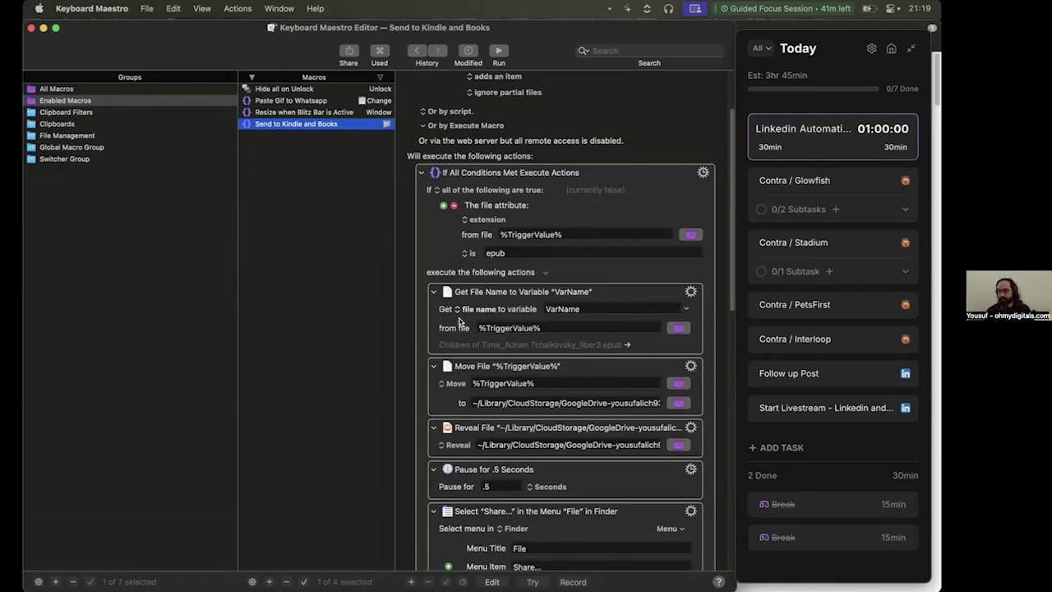
scroll(427, 362, "down", 8)
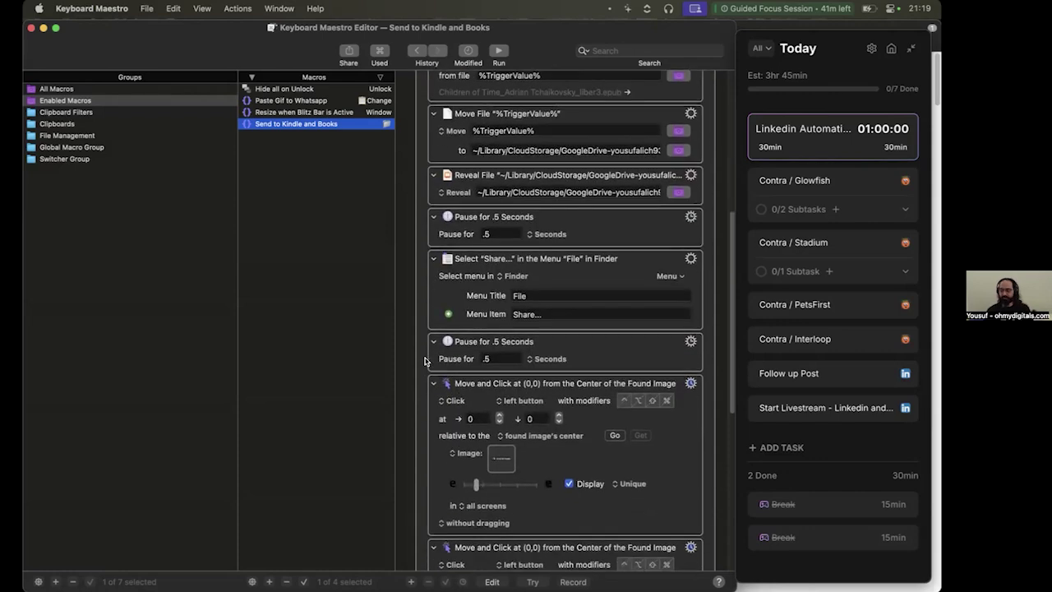
scroll(474, 309, "up", 5)
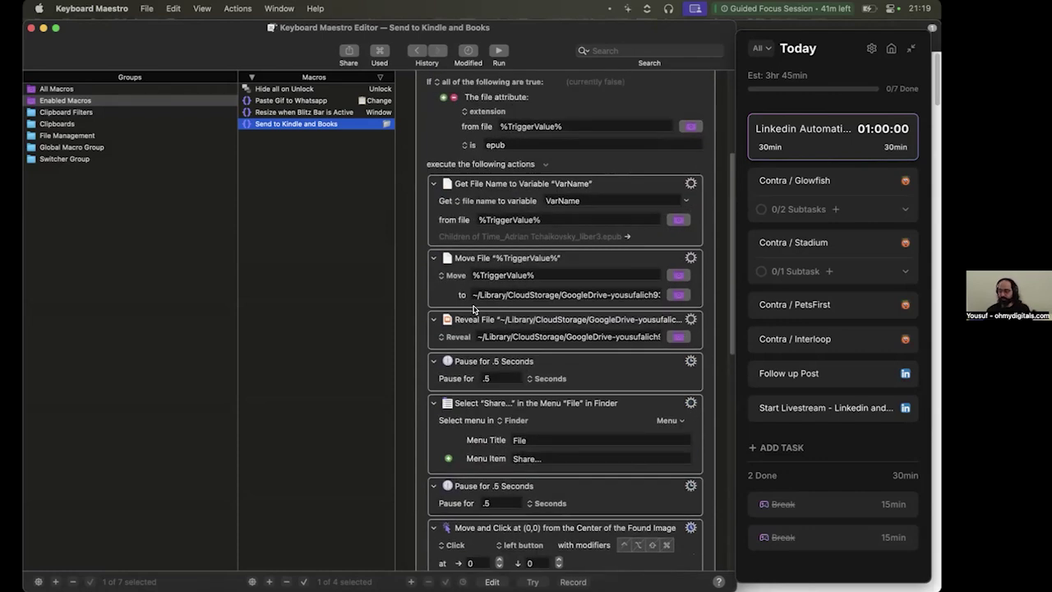
left_click(531, 147)
scroll(514, 247, "down", 2)
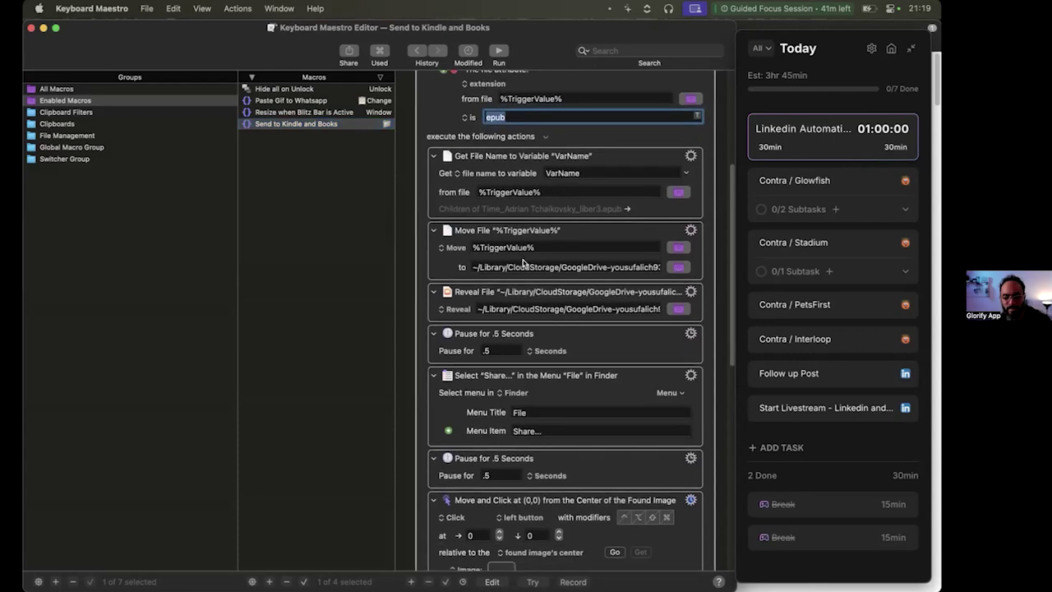
scroll(522, 268, "down", 5)
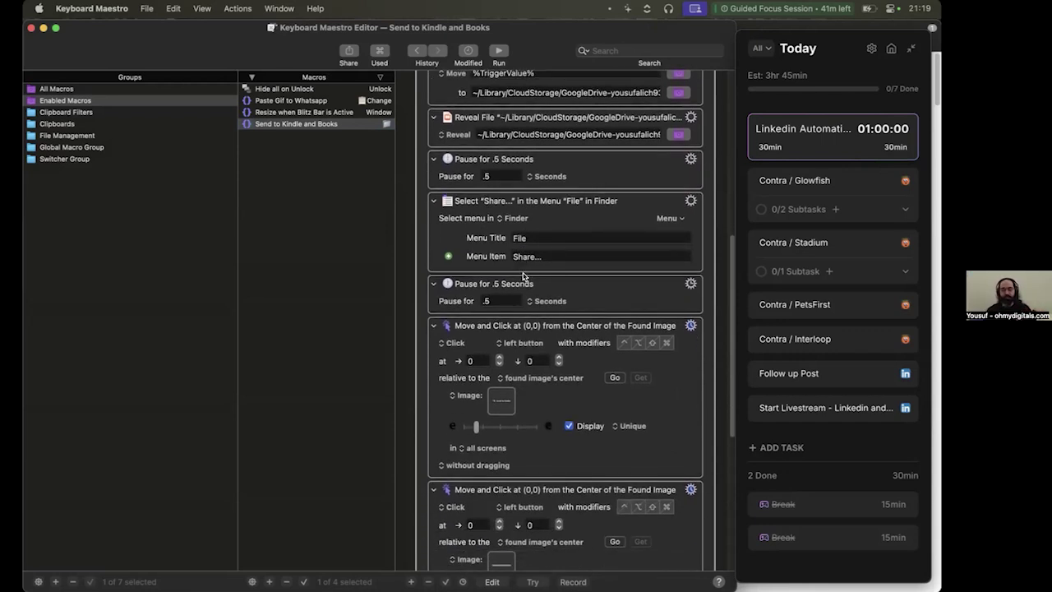
Step: Preview the reference images used by the first two Move and Click actions in the macro, closing each enlarged view
scroll(529, 354, "down", 1)
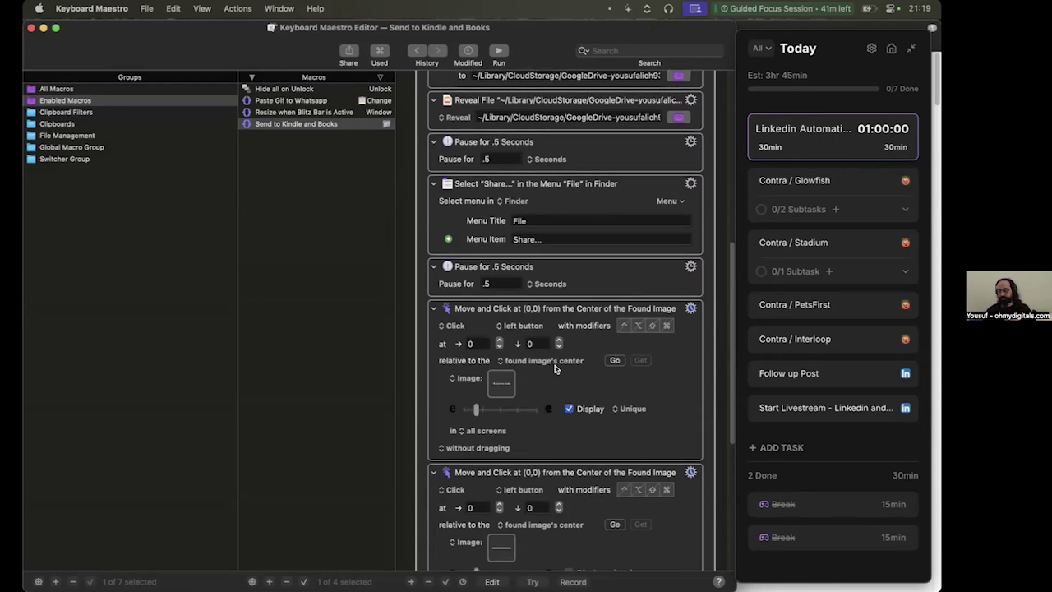
double_click(503, 378)
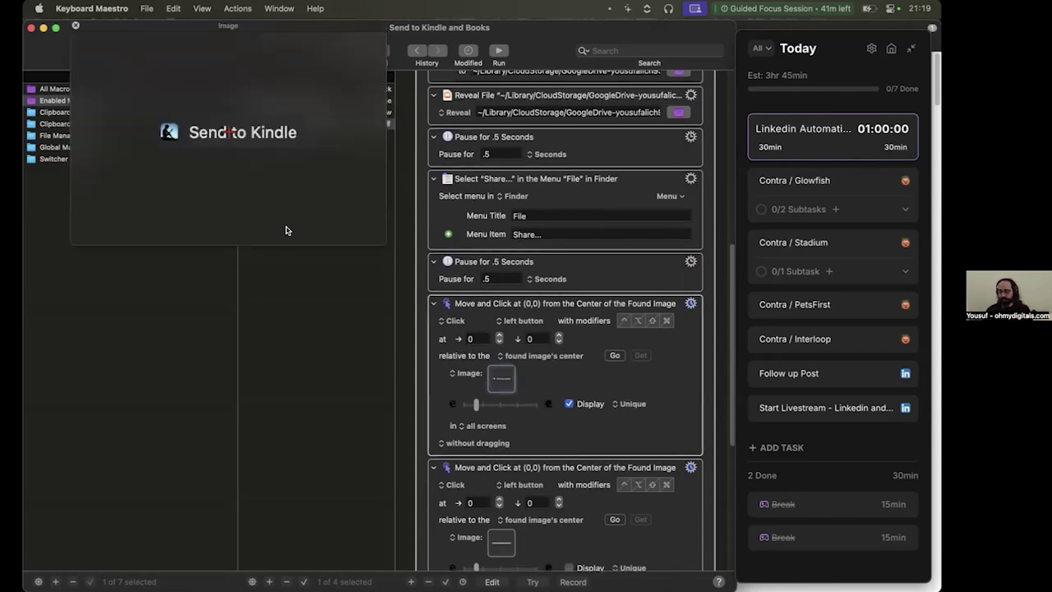
key("Escape")
scroll(509, 321, "down", 5)
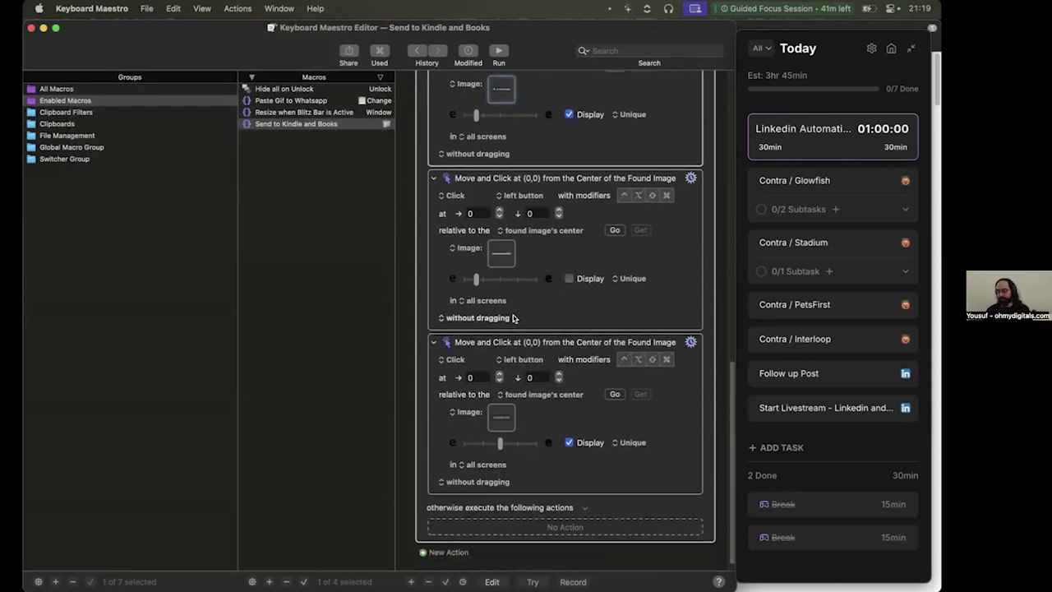
left_click(501, 256)
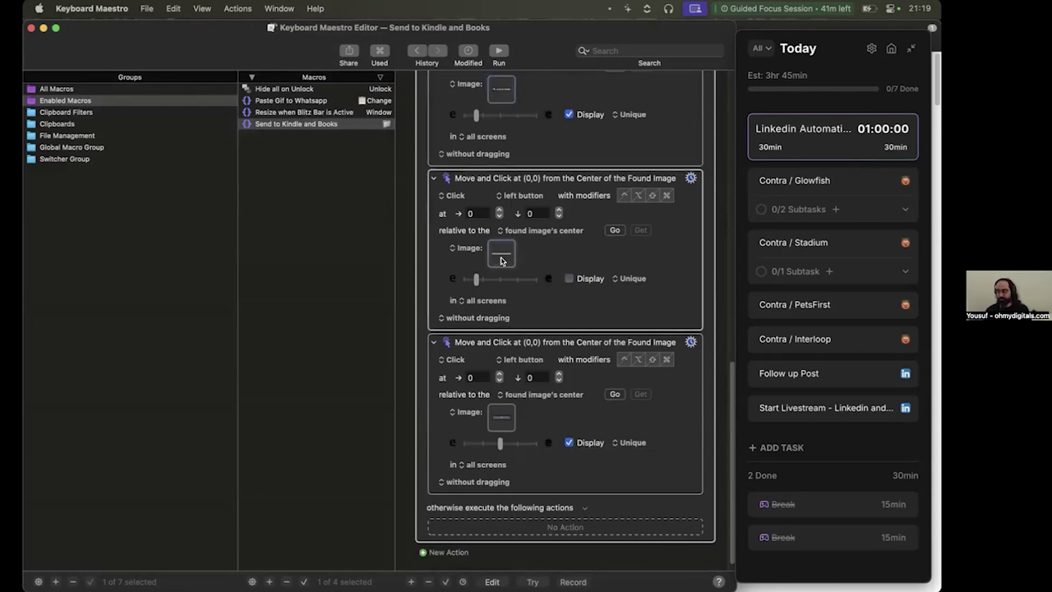
double_click(502, 258)
key("Escape")
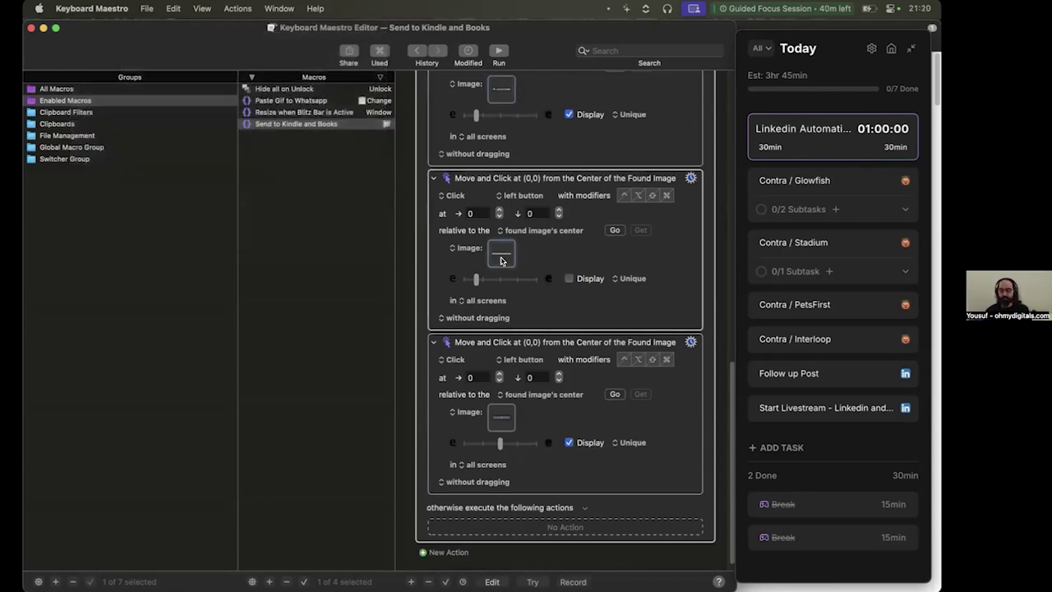